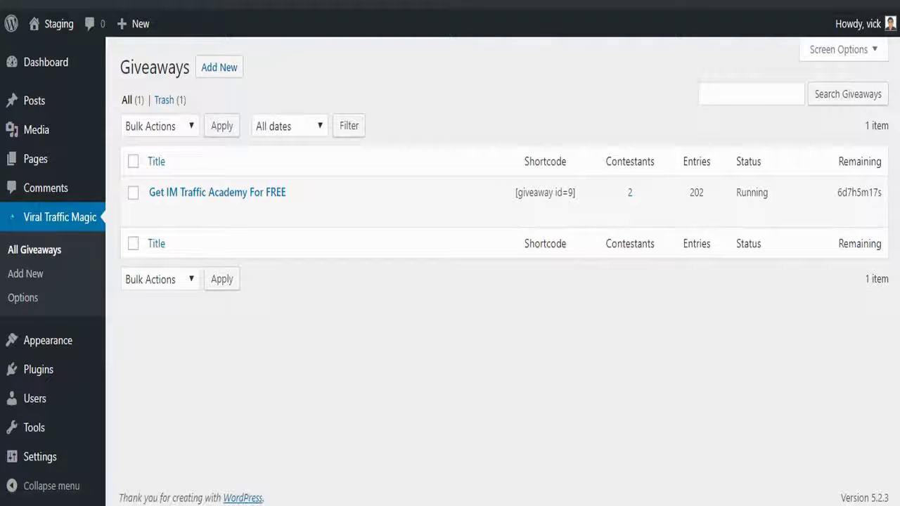
Step: Switch to the public IM Traffic Academy giveaway page and review its countdown, headline, instructions and dates
{"action": "left_click", "coordinate": [679, 466]}
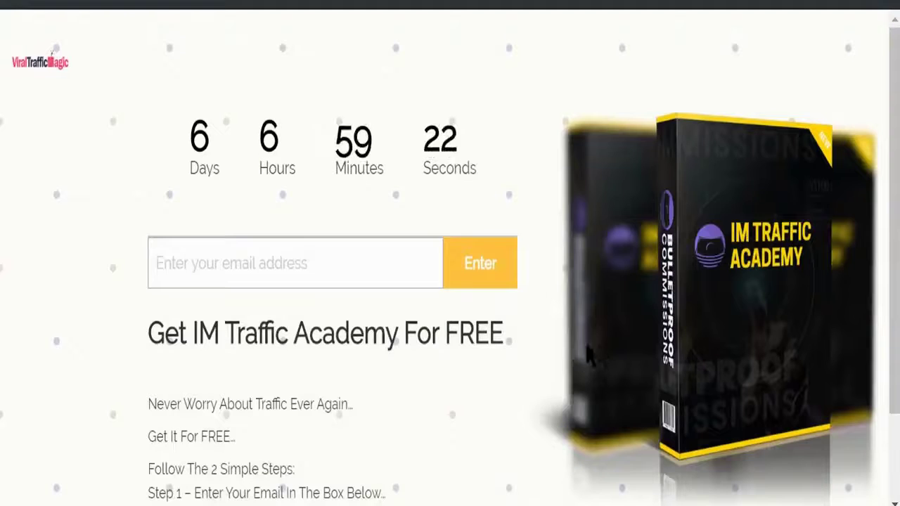
{"action": "scroll", "coordinate": [385, 288], "scroll_direction": "down", "scroll_amount": 2}
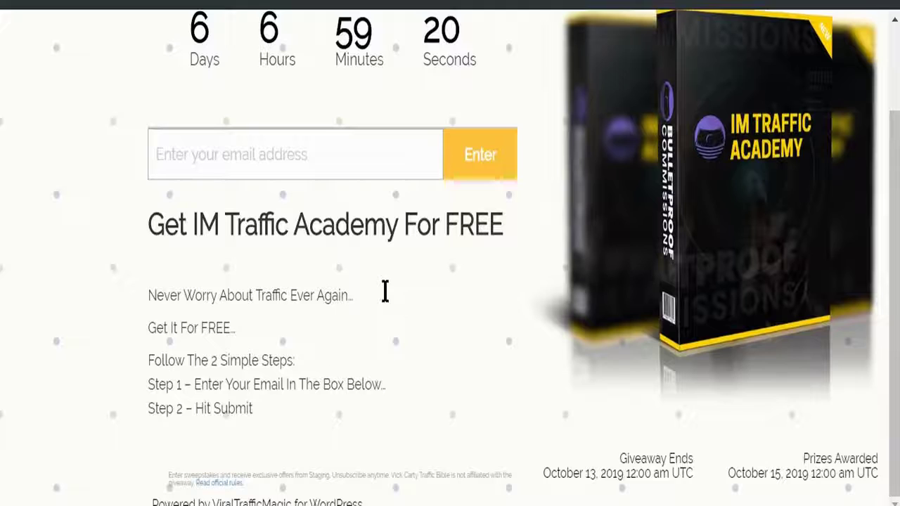
{"action": "scroll", "coordinate": [385, 289], "scroll_direction": "up", "scroll_amount": 2}
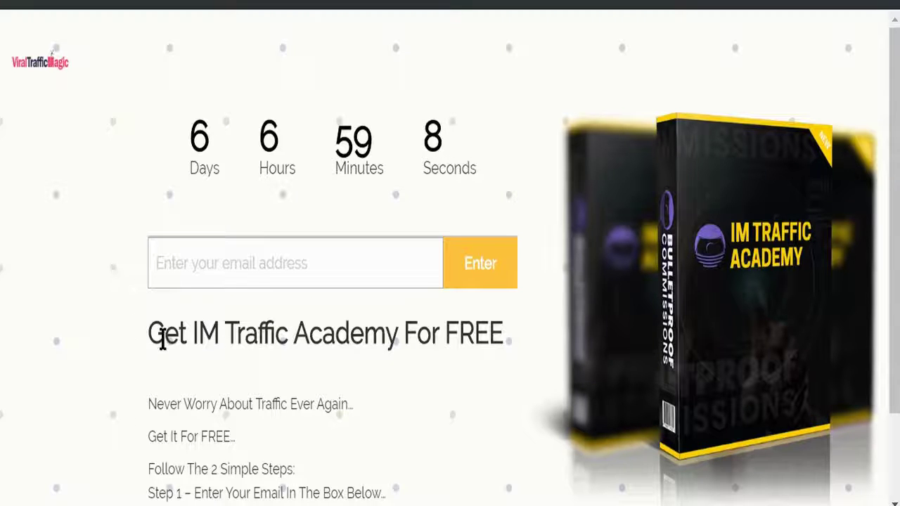
{"action": "left_click_drag", "start_coordinate": [163, 335], "coordinate": [428, 323]}
Step: Enter the contestant's email address in the giveaway form and submit the entry
{"action": "left_click", "coordinate": [278, 262]}
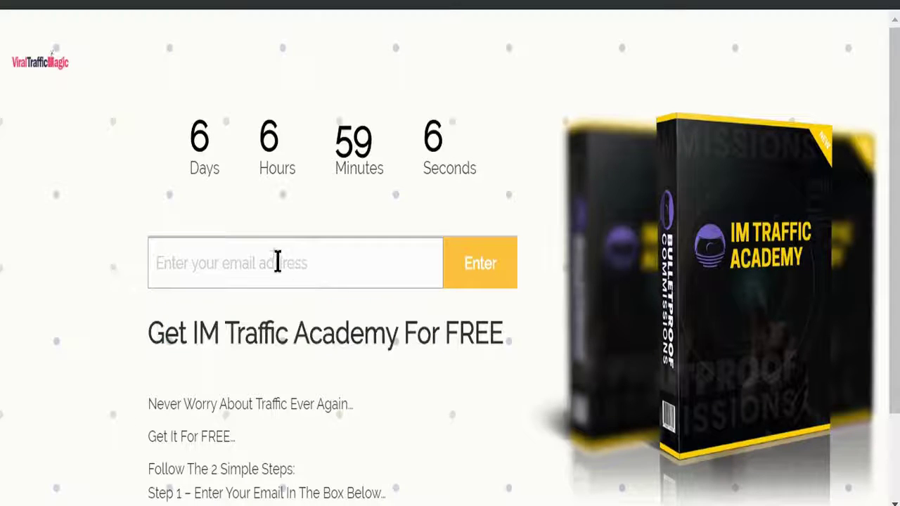
{"action": "left_click", "coordinate": [250, 255]}
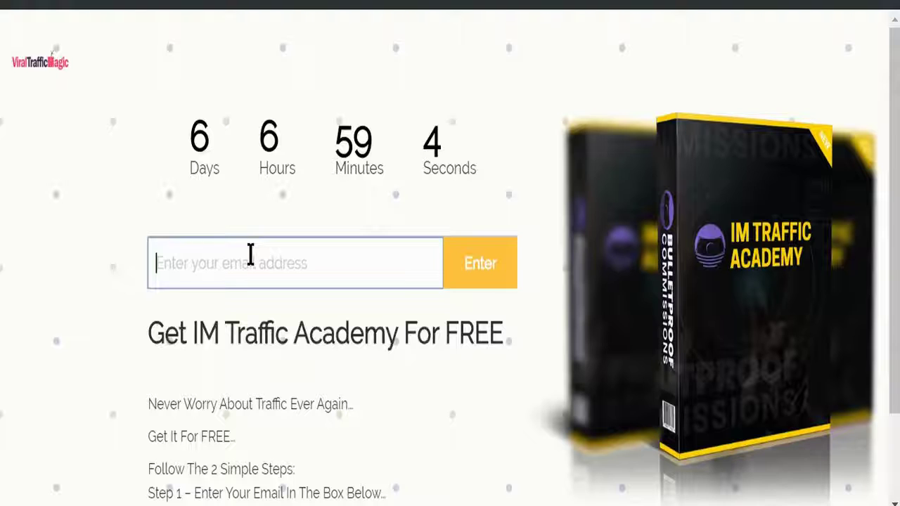
{"action": "left_click", "coordinate": [251, 254]}
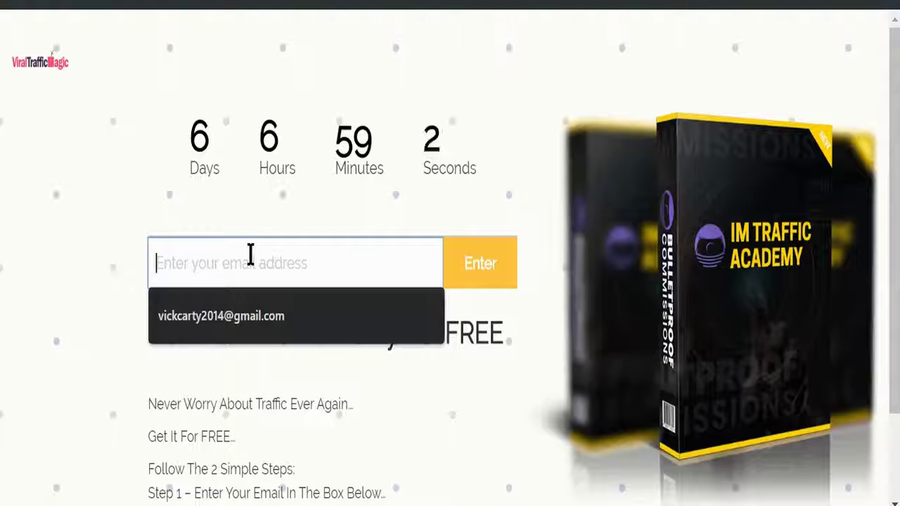
{"action": "type", "text": "madan"}
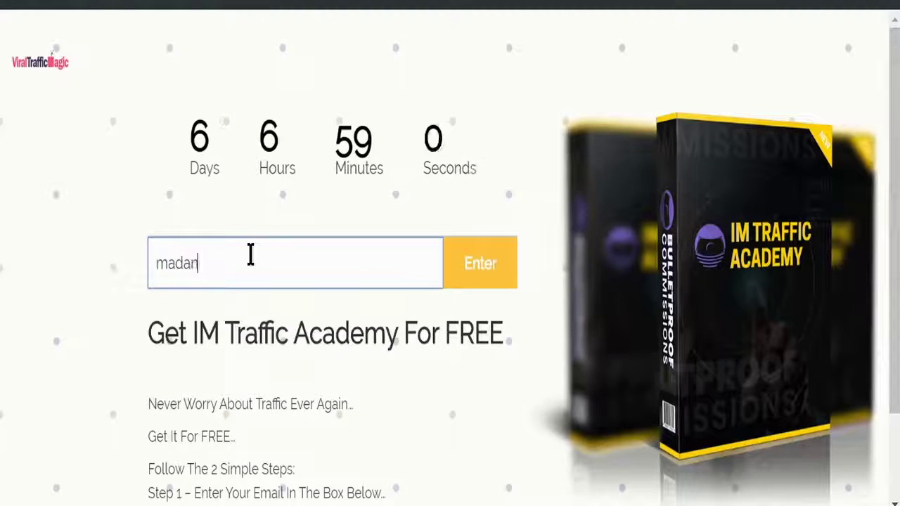
{"action": "key", "text": "BackSpace"}
{"action": "key", "text": "BackSpace"}
{"action": "key", "text": "BackSpace"}
{"action": "key", "text": "BackSpace"}
{"action": "key", "text": "BackSpace"}
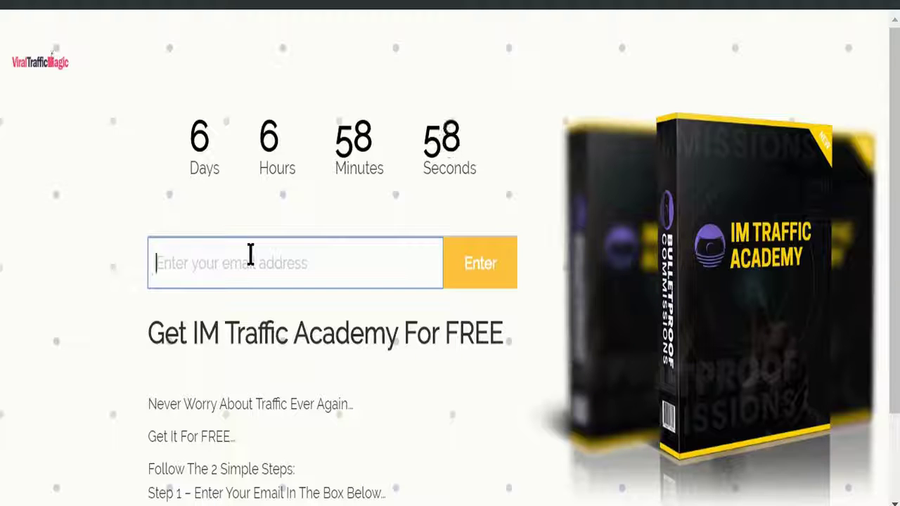
{"action": "type", "text": "m"}
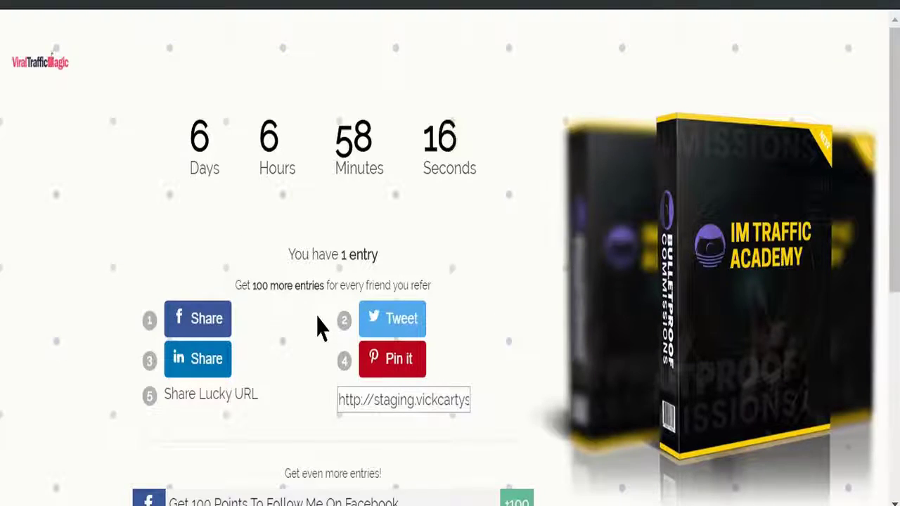
Step: Review the sharing and bonus-entry options, and open the Facebook share dialog for the giveaway
{"action": "scroll", "coordinate": [316, 322], "scroll_direction": "down", "scroll_amount": 3}
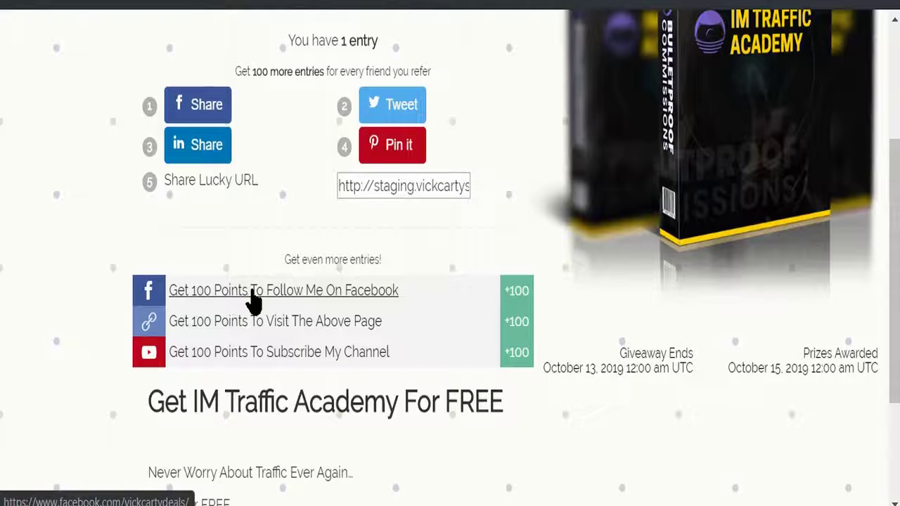
{"action": "scroll", "coordinate": [253, 301], "scroll_direction": "up", "scroll_amount": 2}
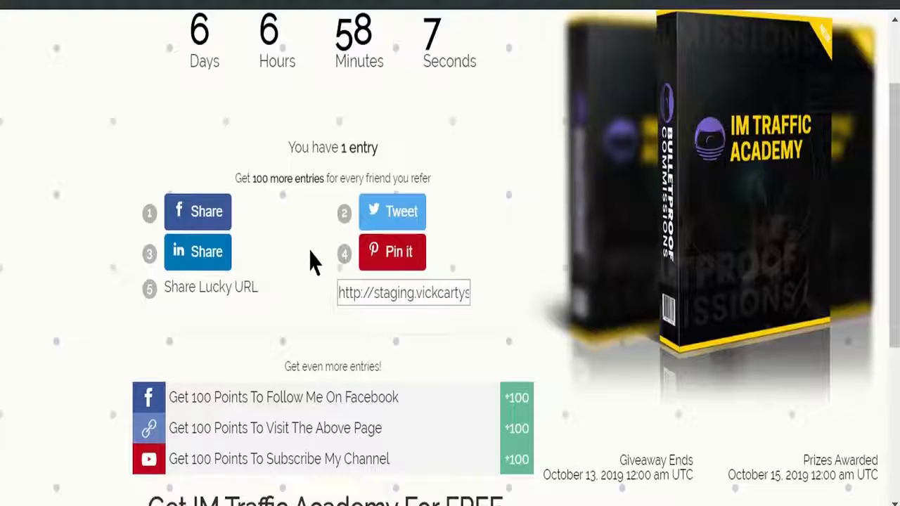
{"action": "left_click", "coordinate": [206, 214]}
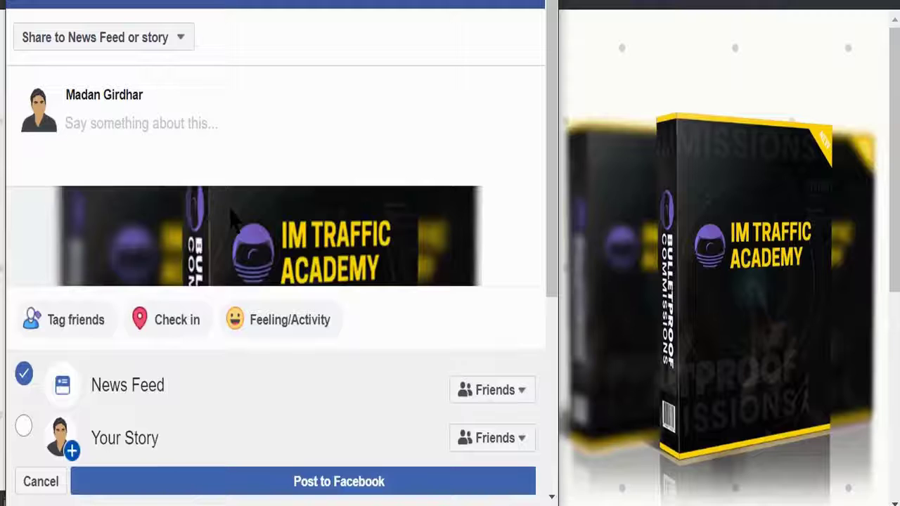
{"action": "scroll", "coordinate": [291, 281], "scroll_direction": "down", "scroll_amount": 5}
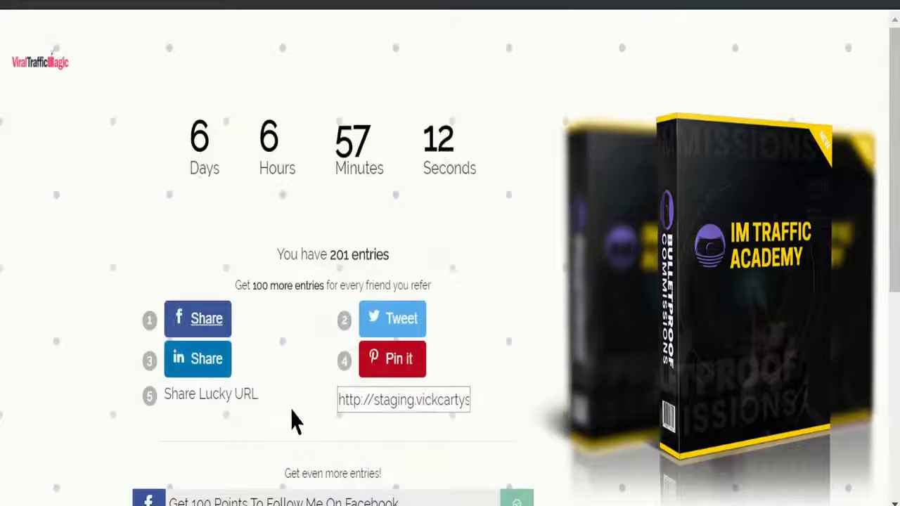
Step: Examine the contestant's entry total alongside the bonus actions for following on Facebook, visiting the page and subscribing to the channel
{"action": "scroll", "coordinate": [291, 421], "scroll_direction": "down", "scroll_amount": 5}
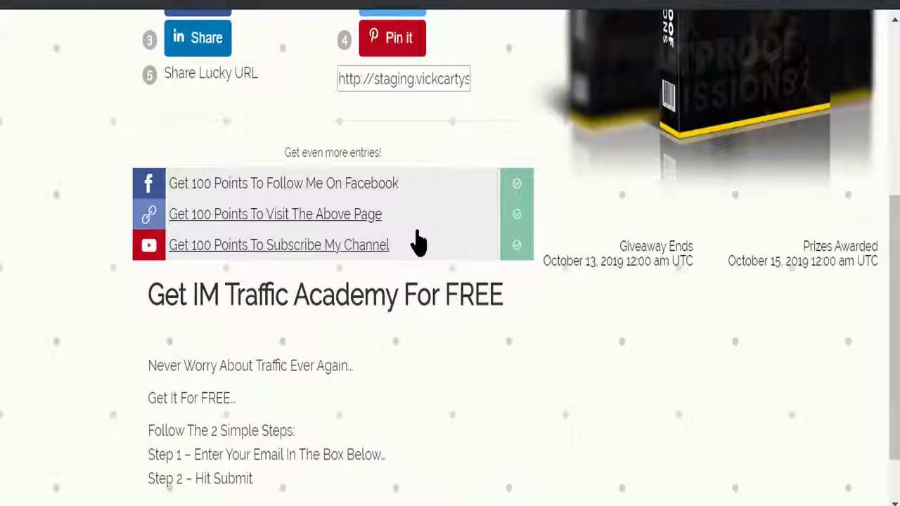
{"action": "scroll", "coordinate": [418, 242], "scroll_direction": "up", "scroll_amount": 2}
{"action": "scroll", "coordinate": [419, 241], "scroll_direction": "up", "scroll_amount": 2}
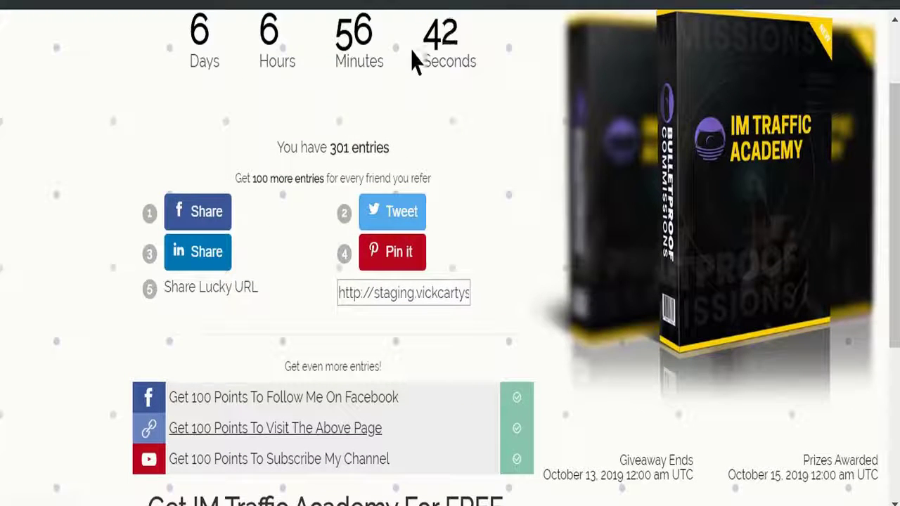
{"action": "left_click_drag", "start_coordinate": [328, 146], "coordinate": [359, 148]}
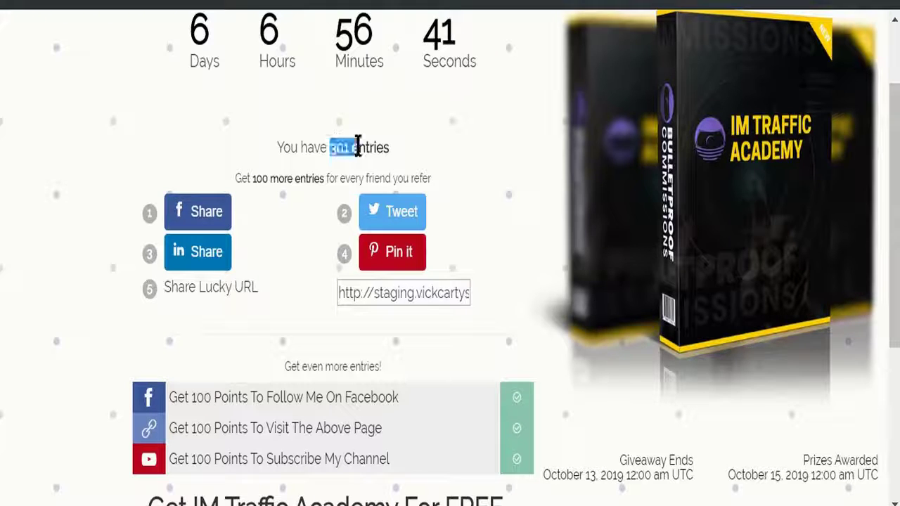
{"action": "scroll", "coordinate": [241, 358], "scroll_direction": "down", "scroll_amount": 1}
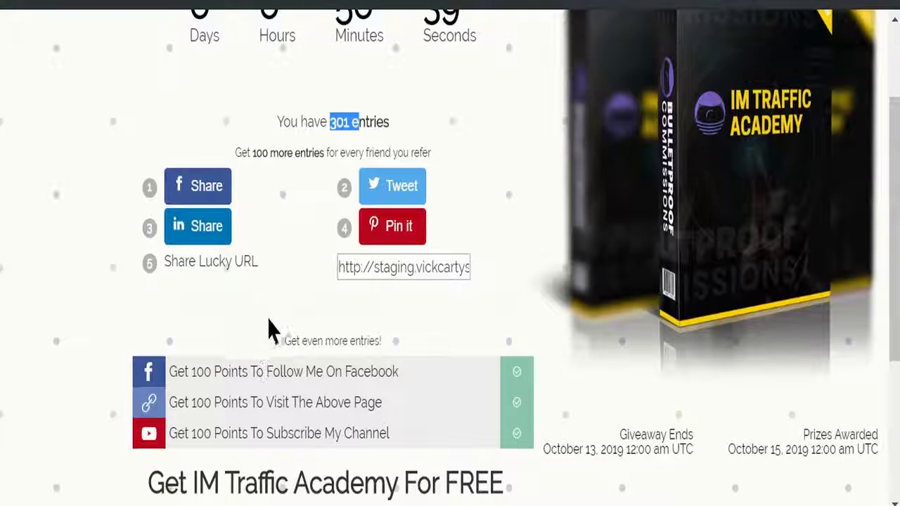
{"action": "scroll", "coordinate": [273, 331], "scroll_direction": "down", "scroll_amount": 2}
{"action": "scroll", "coordinate": [283, 322], "scroll_direction": "down", "scroll_amount": 2}
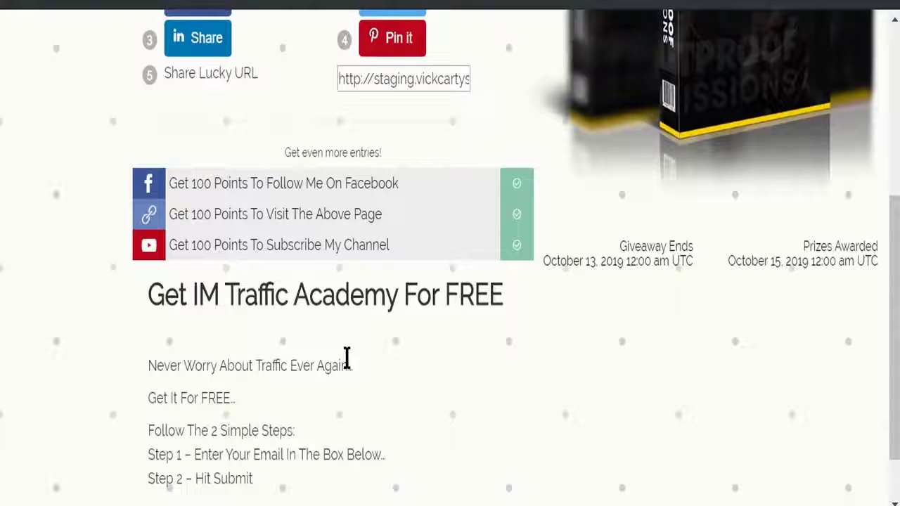
{"action": "scroll", "coordinate": [345, 358], "scroll_direction": "down", "scroll_amount": 1}
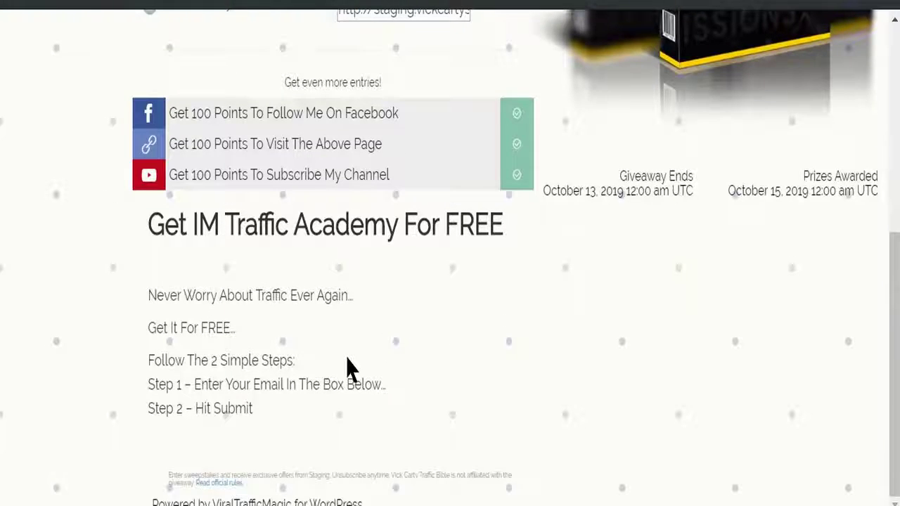
{"action": "scroll", "coordinate": [349, 367], "scroll_direction": "up", "scroll_amount": 6}
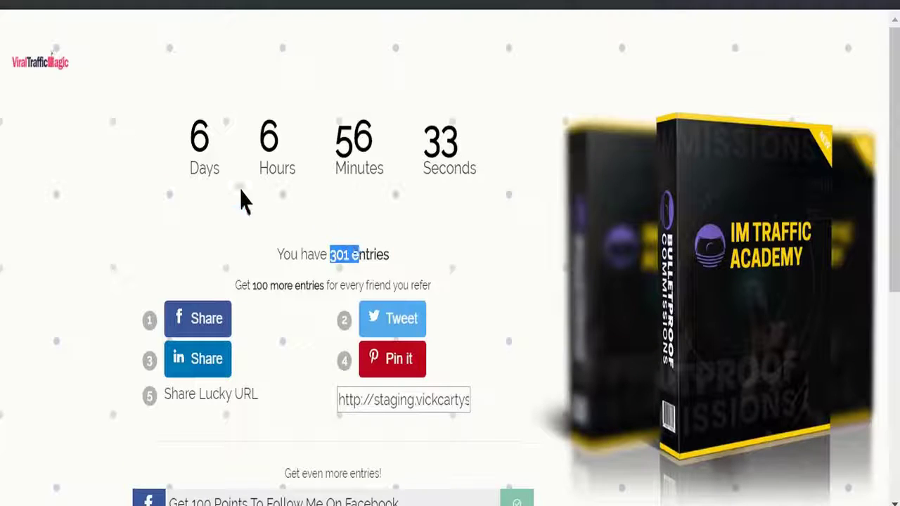
{"action": "scroll", "coordinate": [390, 358], "scroll_direction": "down", "scroll_amount": 2}
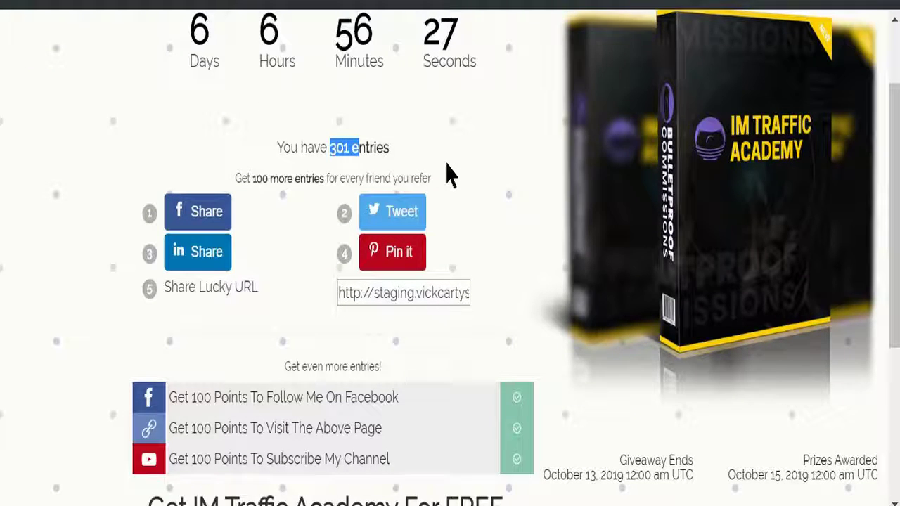
{"action": "scroll", "coordinate": [471, 67], "scroll_direction": "up", "scroll_amount": 2}
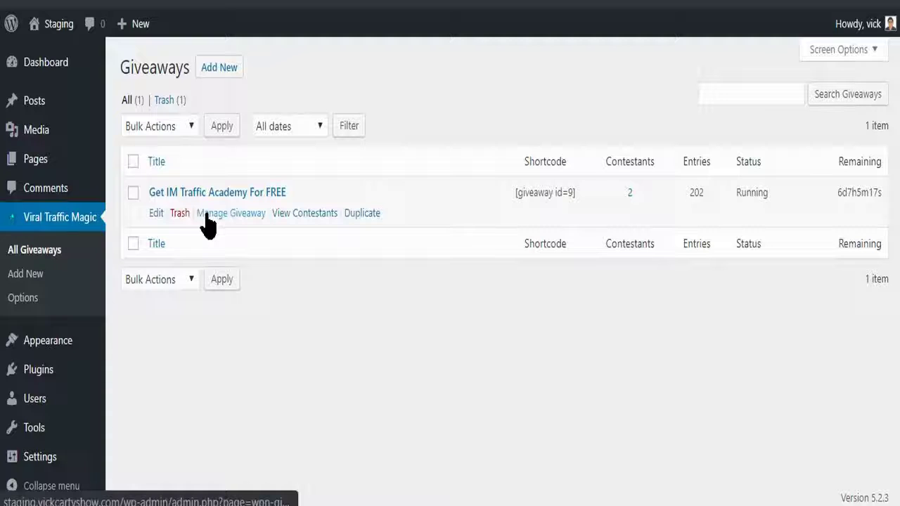
Step: In the WordPress admin, view the Get IM Traffic Academy For FREE giveaway's management page and its contestants list
{"action": "left_click", "coordinate": [214, 213]}
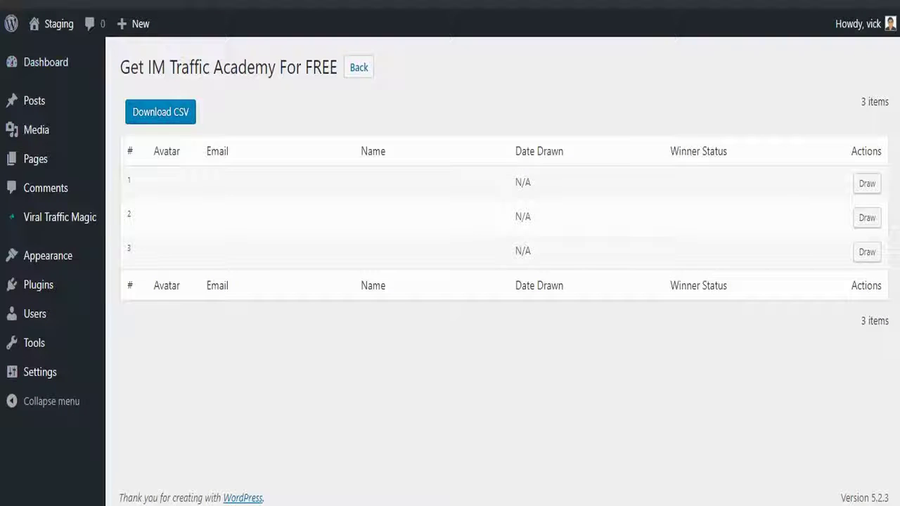
{"action": "key", "text": "alt+Left"}
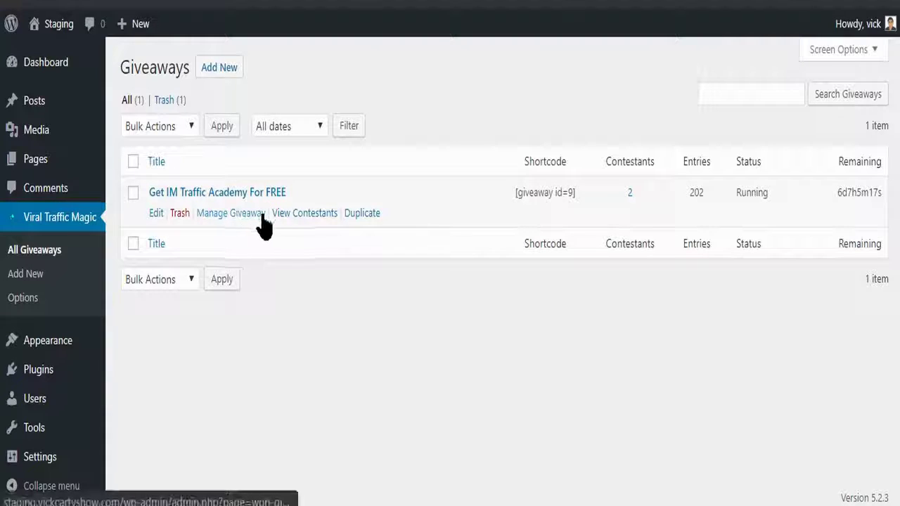
{"action": "left_click", "coordinate": [306, 214]}
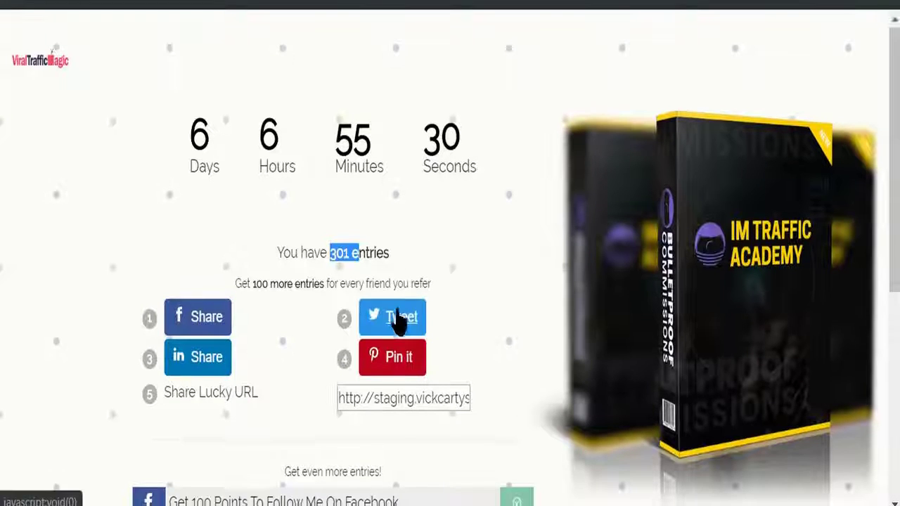
Step: Return to the public giveaway page and recheck the share buttons, bonus-entry actions and entry total
{"action": "scroll", "coordinate": [397, 322], "scroll_direction": "down", "scroll_amount": 5}
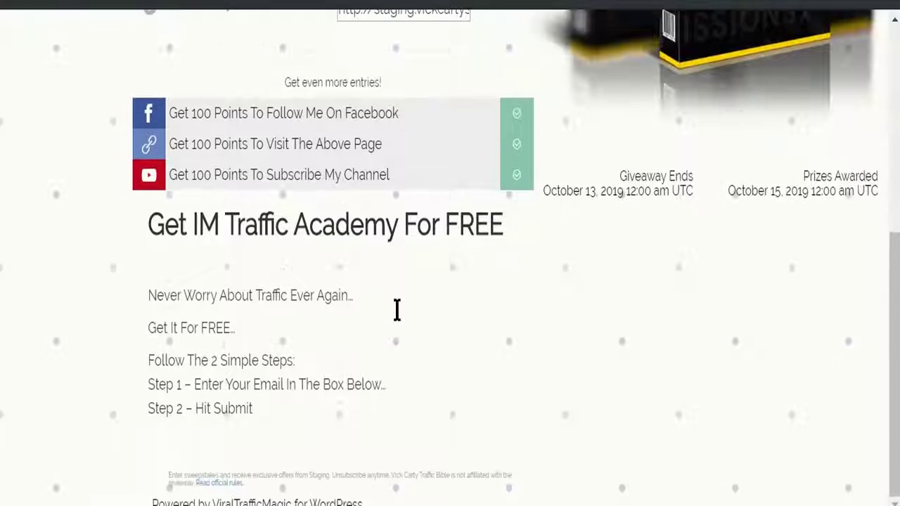
{"action": "scroll", "coordinate": [397, 312], "scroll_direction": "up", "scroll_amount": 5}
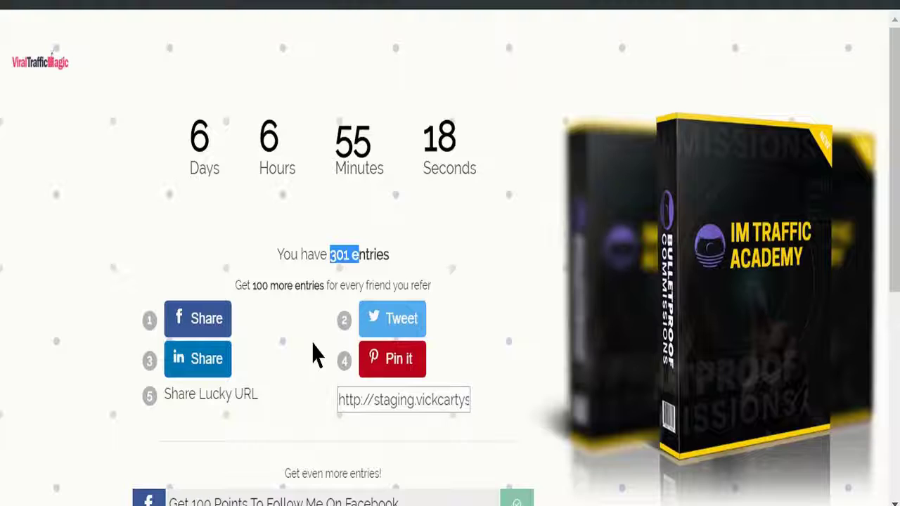
{"action": "scroll", "coordinate": [314, 355], "scroll_direction": "down", "scroll_amount": 3}
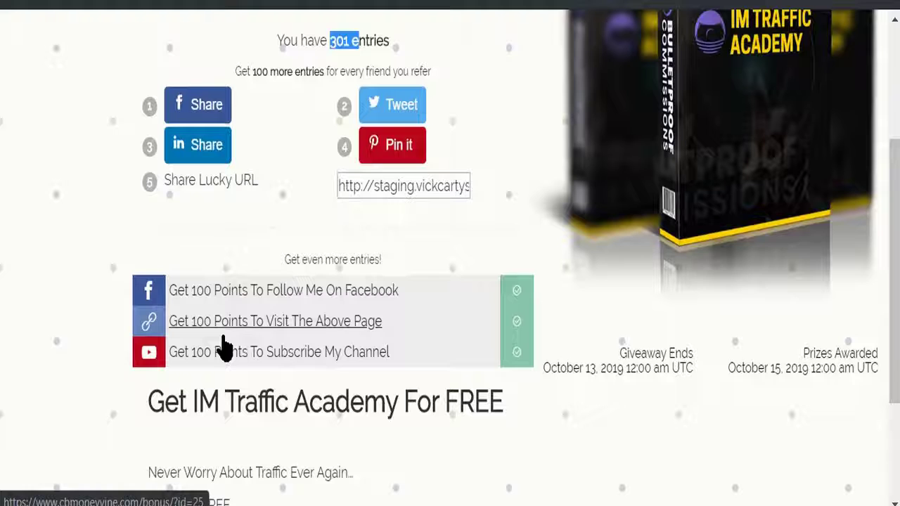
{"action": "scroll", "coordinate": [321, 376], "scroll_direction": "down", "scroll_amount": 2}
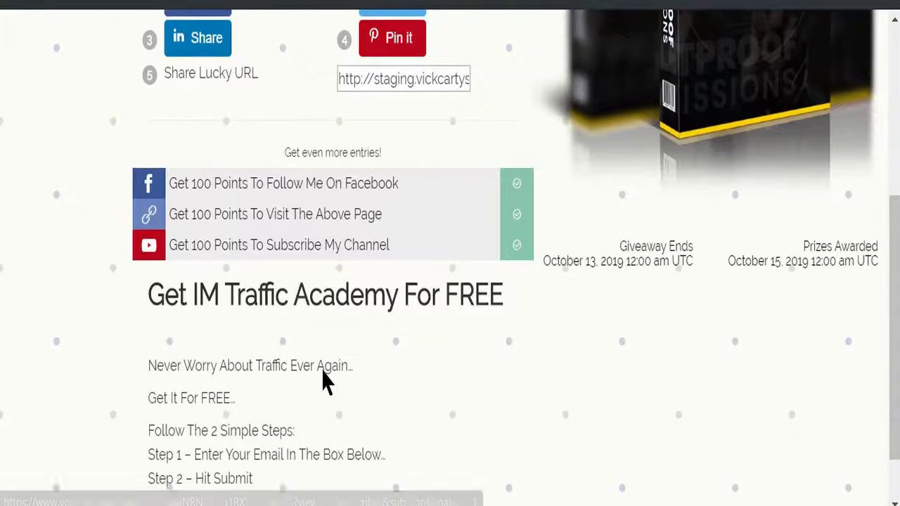
{"action": "scroll", "coordinate": [323, 372], "scroll_direction": "up", "scroll_amount": 5}
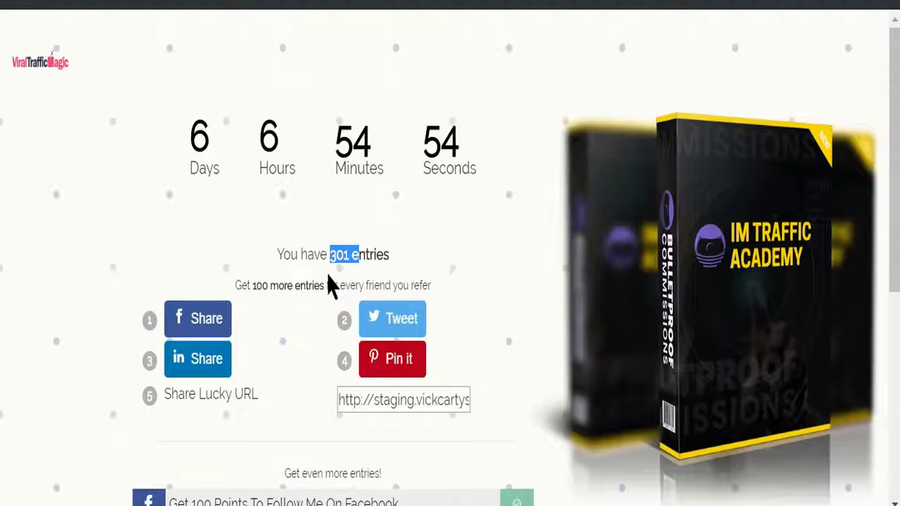
{"action": "left_click", "coordinate": [334, 255]}
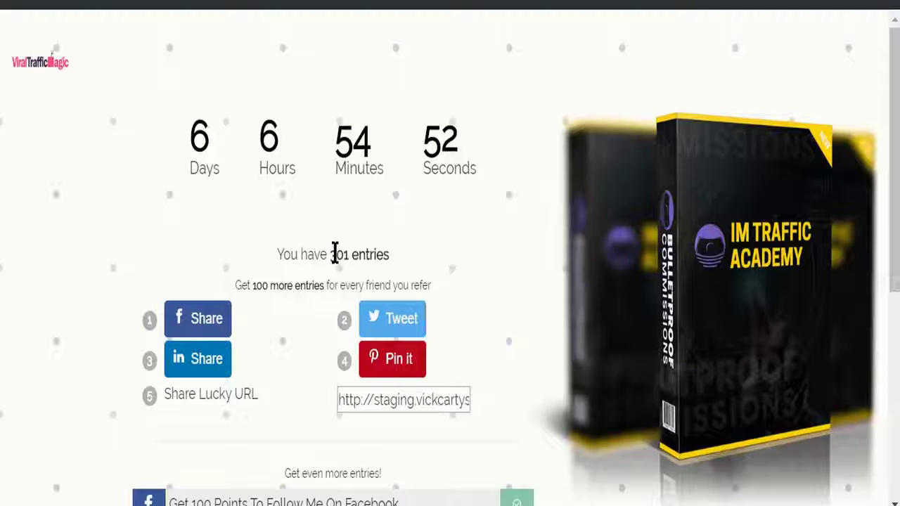